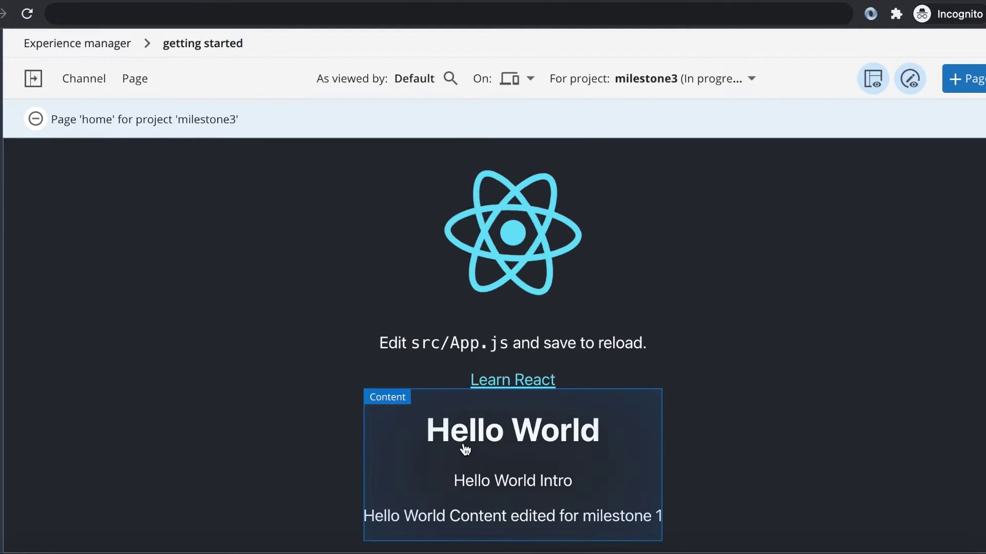
- Append ' - In CMS preview' to the home page Introduction, change Content's '1' to '3', and save
click(133, 79)
click(159, 119)
click(903, 280)
text(- In CMS preview)
click(958, 330)
key(BackSpace)
text(3)
click(974, 400)
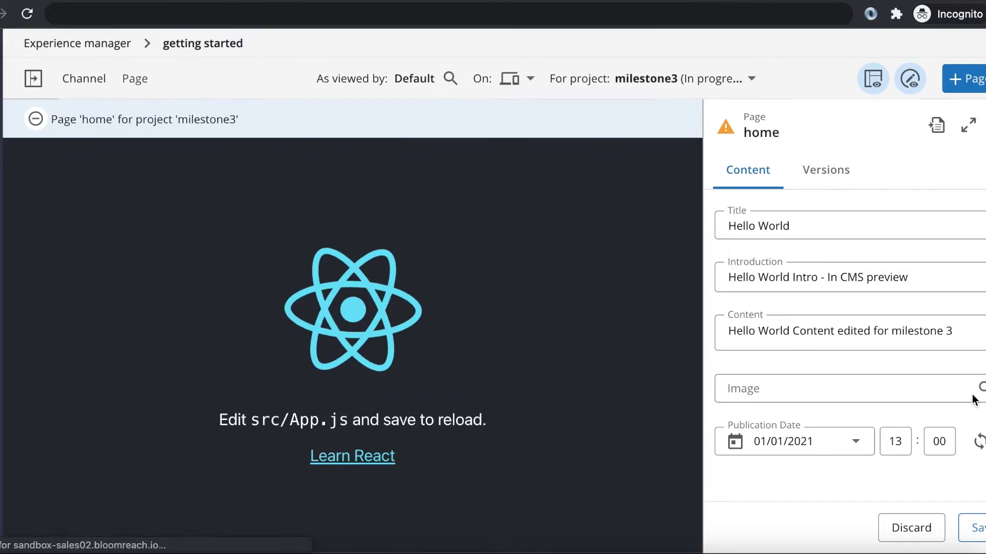
click(972, 528)
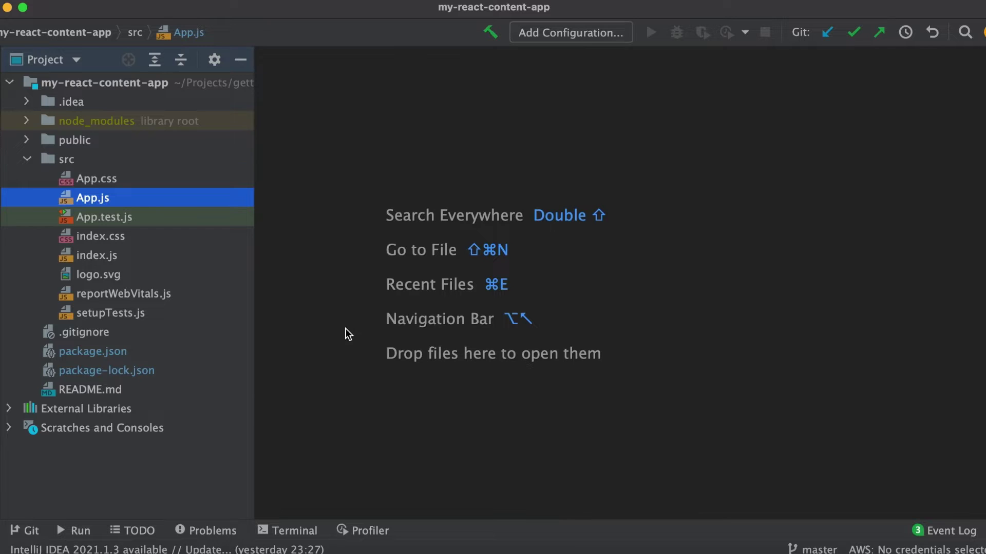
- Open App.js and paste the commented example and path property into BrPage's configuration
double_click(94, 199)
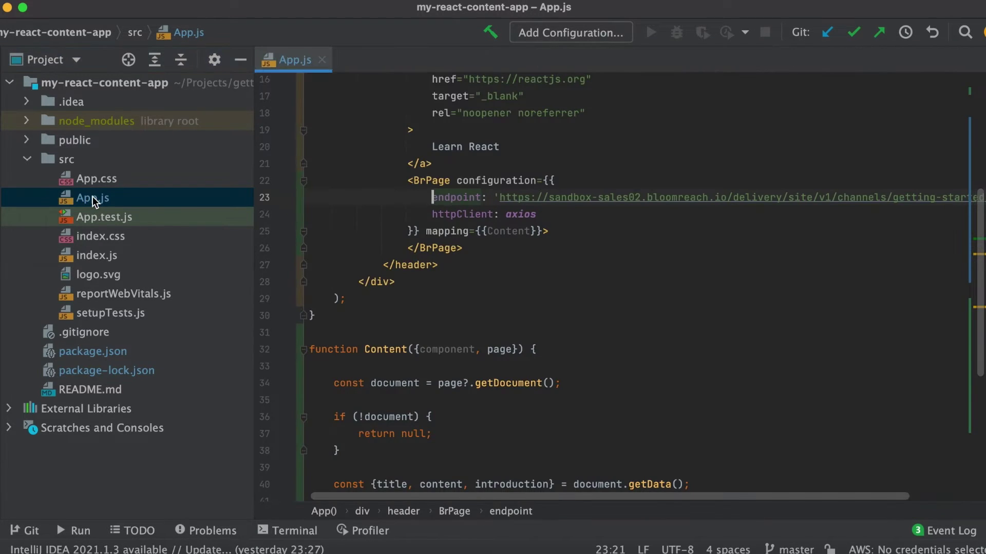
scroll(488, 292, up, 3)
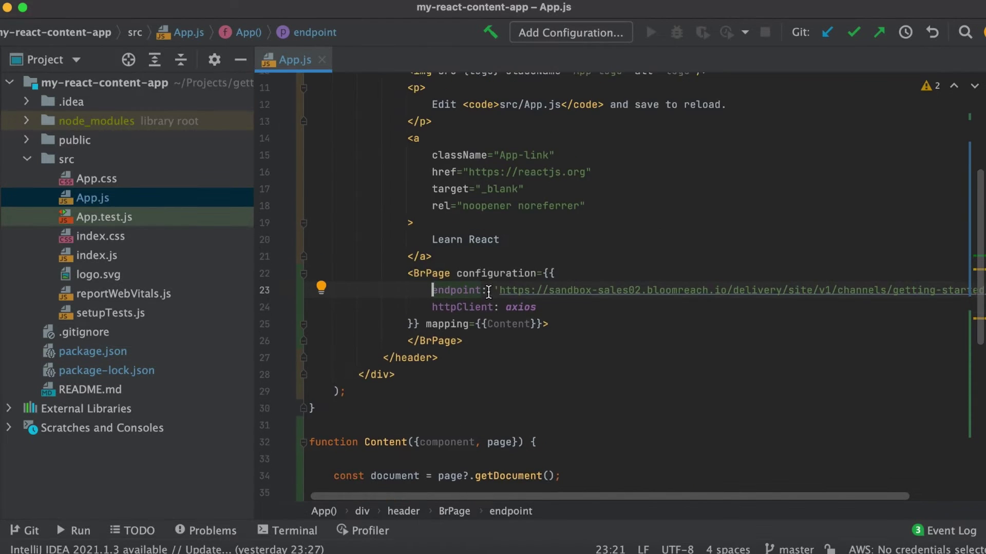
scroll(484, 289, up, 5)
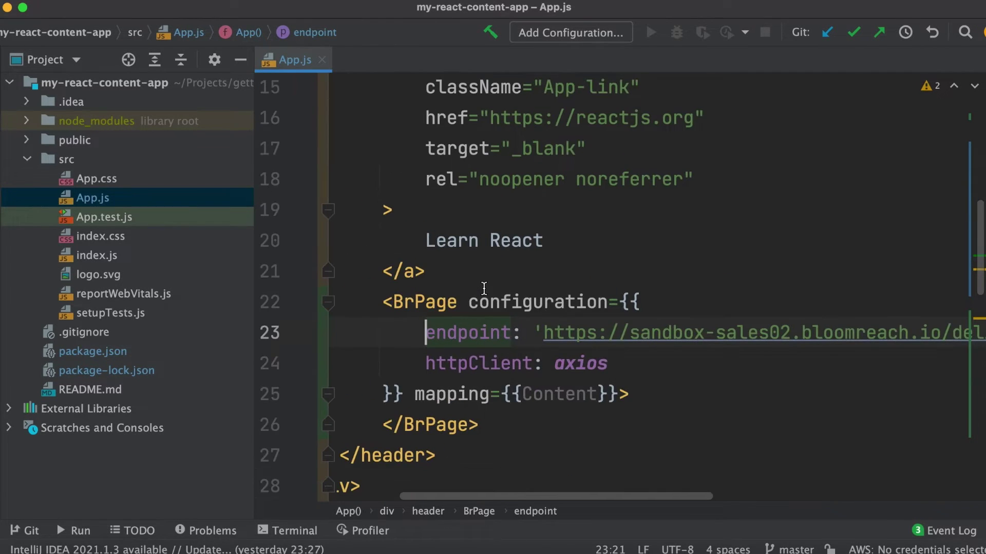
scroll(487, 289, left, 1)
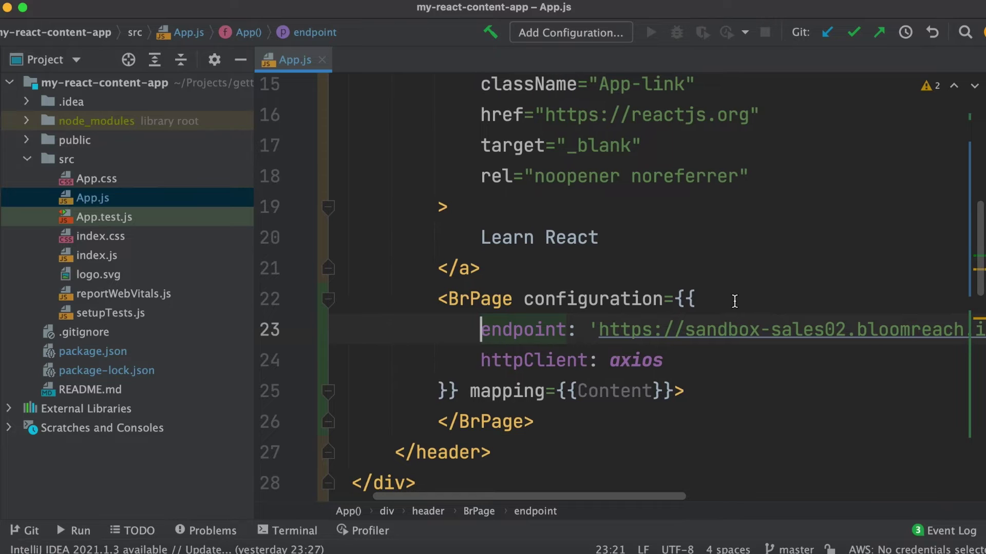
click(733, 302)
key(alt+Left)
key(alt+Left)
key(alt+Left)
key(alt+Up)
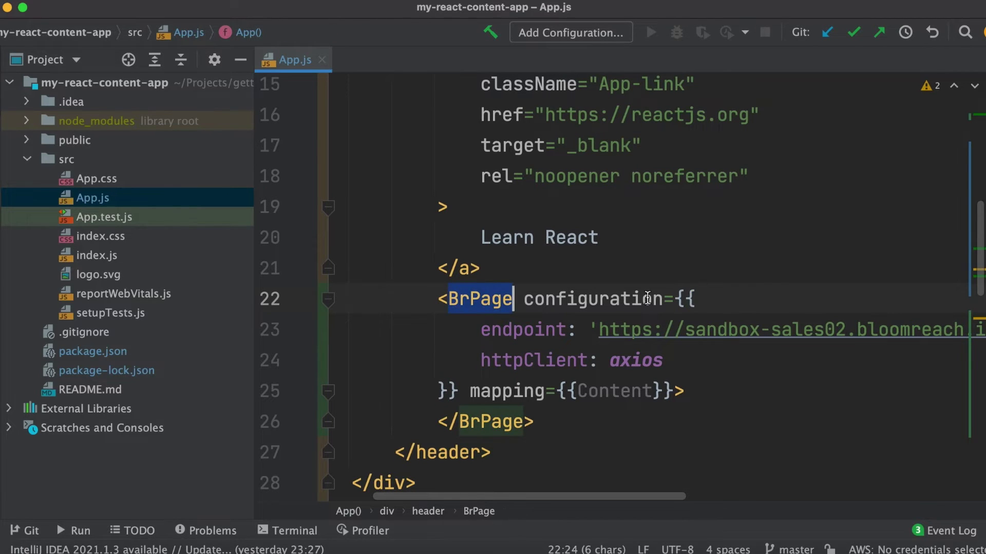
click(723, 301)
key(super+v)
- Review the pasted path, highlighting its window.location.pathname and window.location.search parts and the example query string
scroll(632, 330, left, 3)
scroll(633, 330, right, 4)
scroll(455, 362, down, 4)
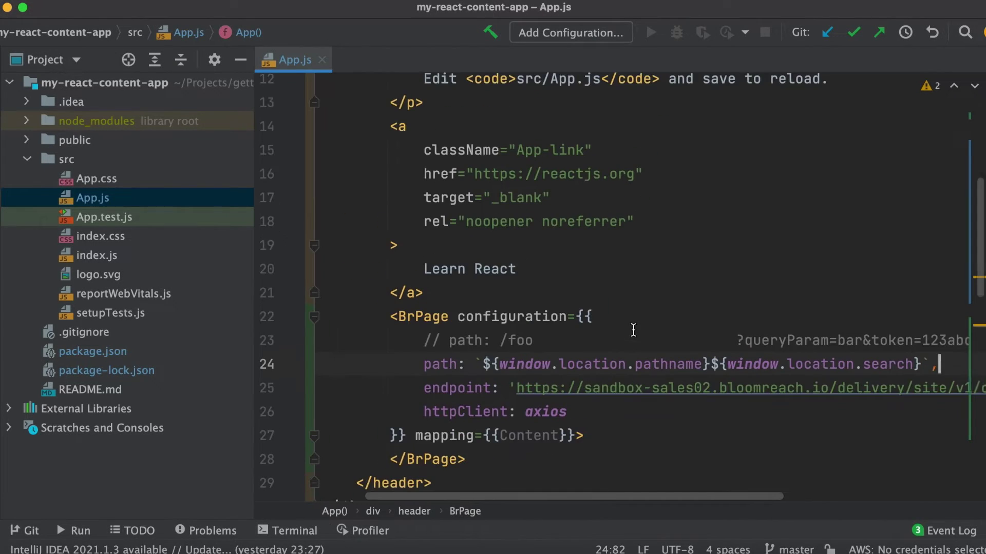
drag(465, 364, 906, 365)
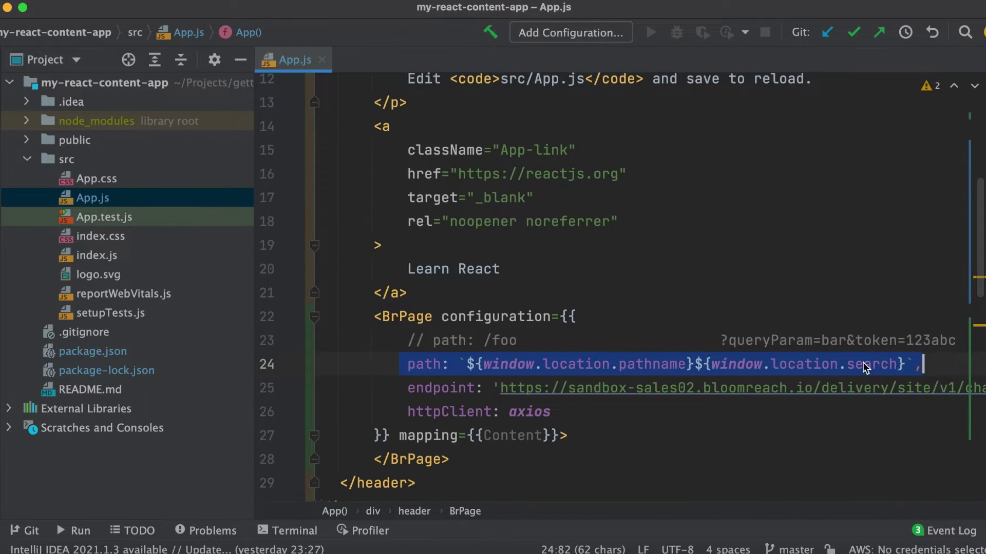
drag(693, 364, 465, 366)
drag(526, 341, 473, 341)
scroll(643, 355, right, 3)
drag(616, 365, 828, 365)
drag(639, 340, 878, 340)
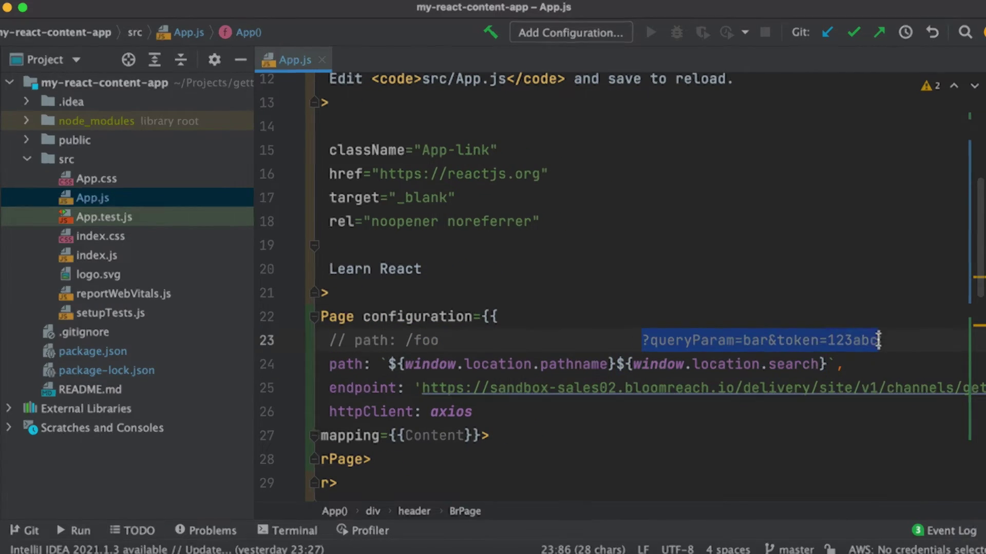
scroll(850, 354, left, 4)
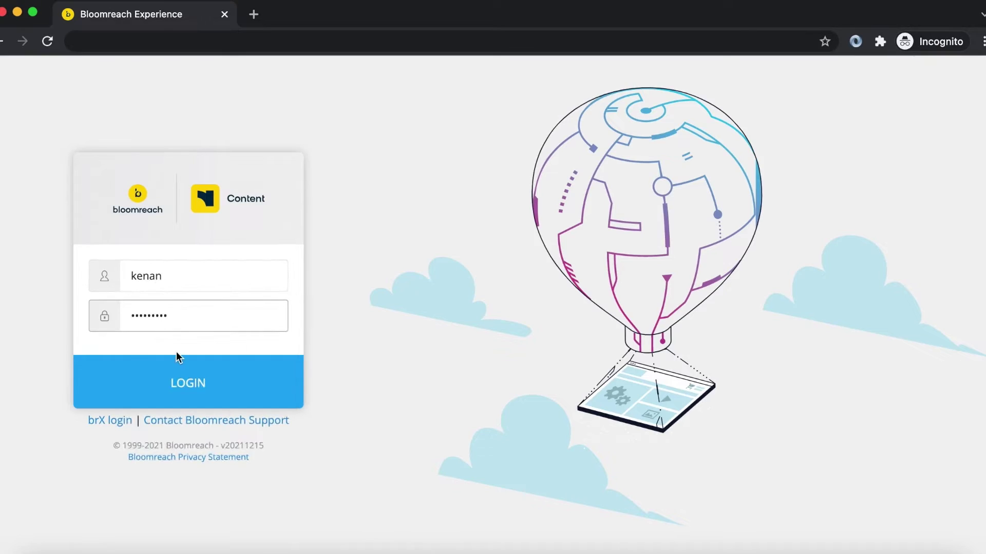
- Log in to Bloomreach Experience and go to the Projects list
click(176, 379)
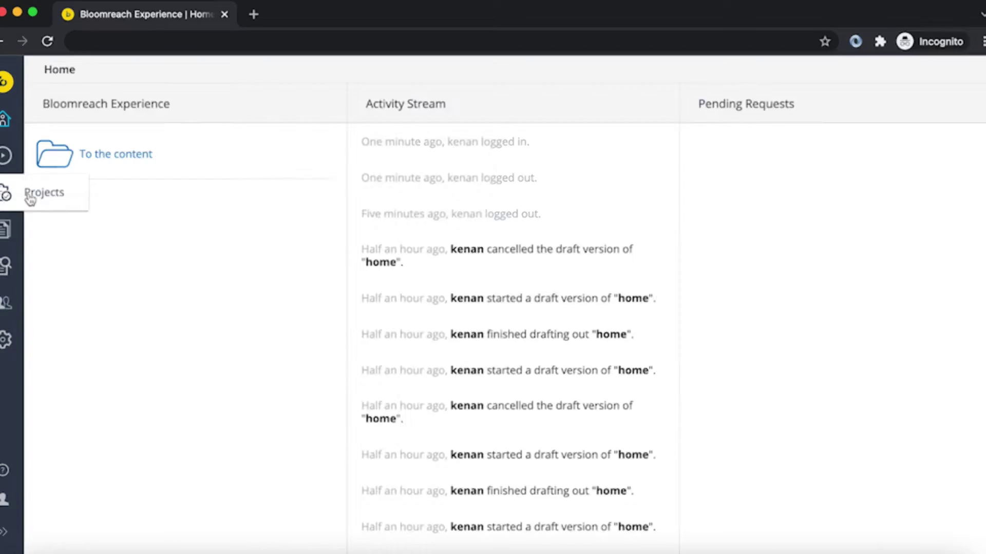
click(36, 199)
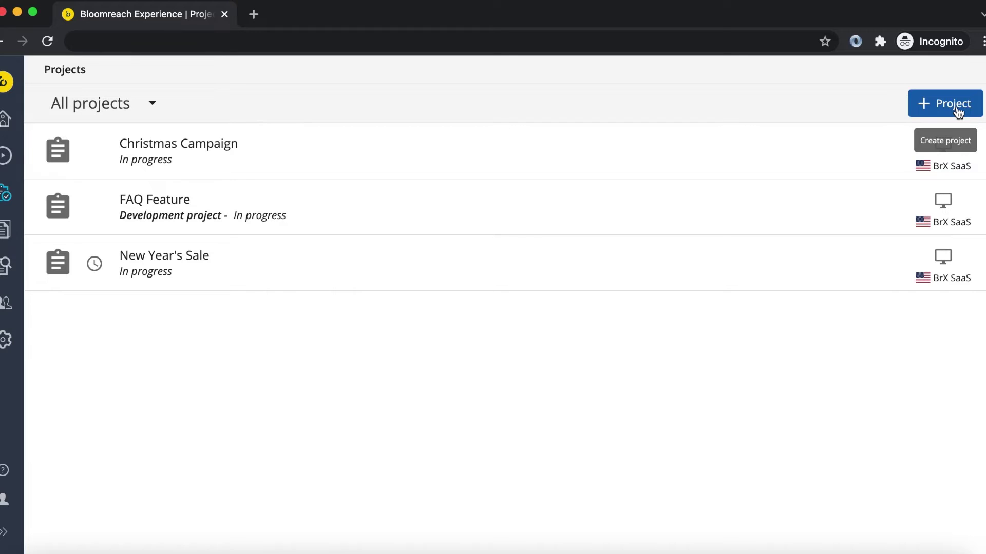
- Create a new project named 'milestone 3' with Development project ticked
click(958, 110)
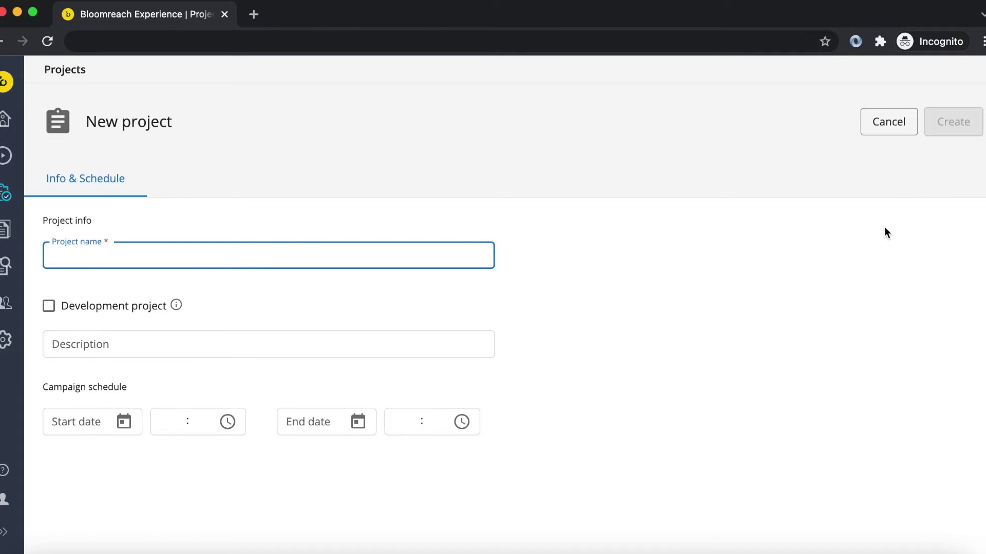
text(milestone 3)
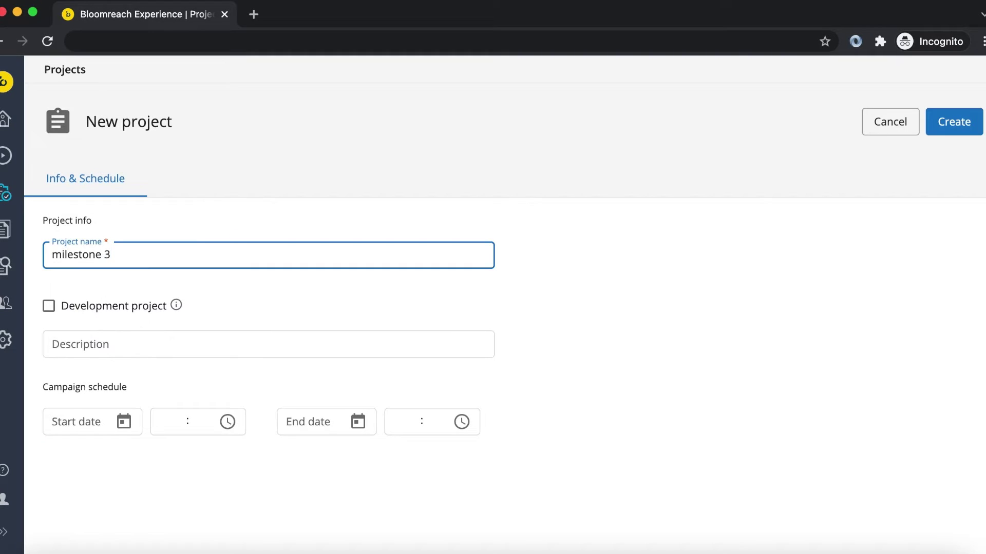
click(826, 281)
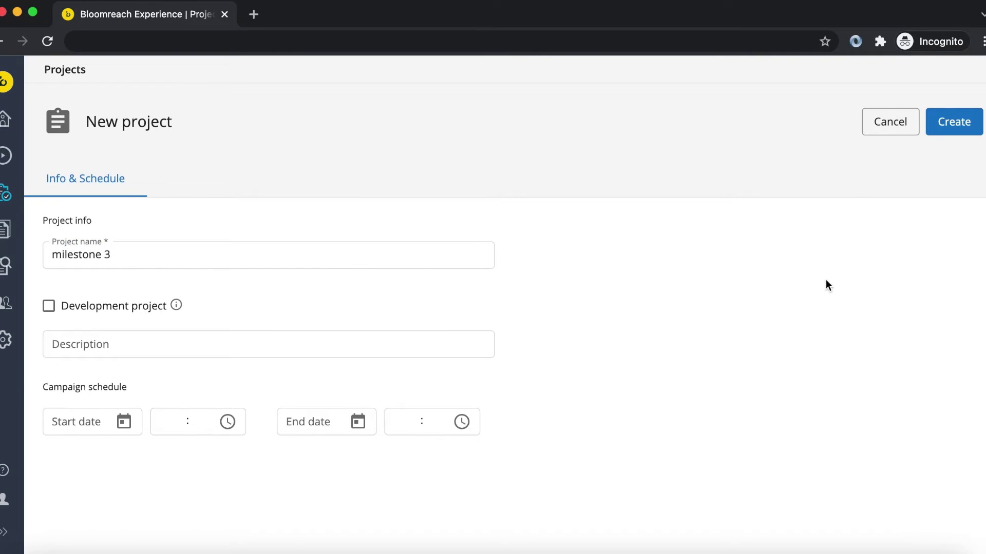
click(93, 314)
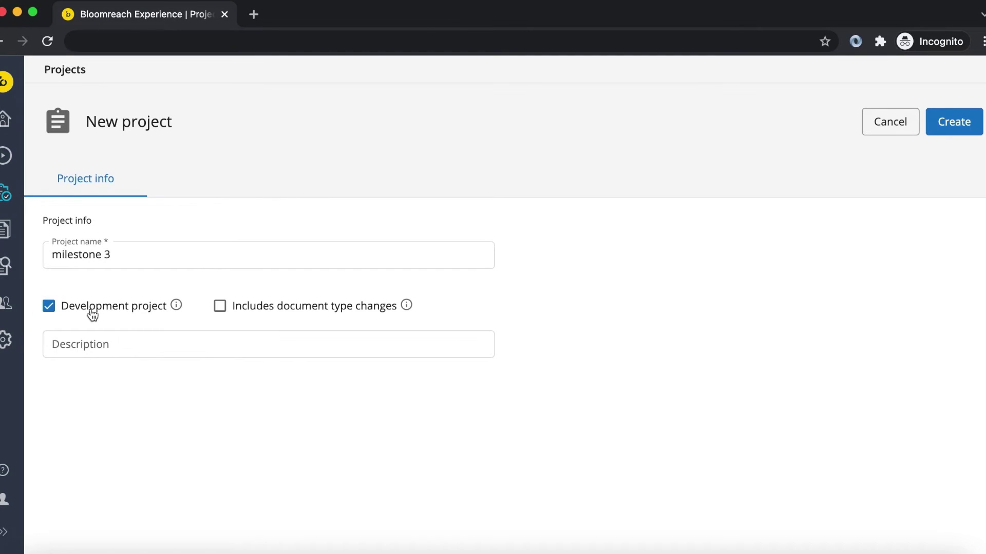
mouse_move(177, 313)
click(950, 133)
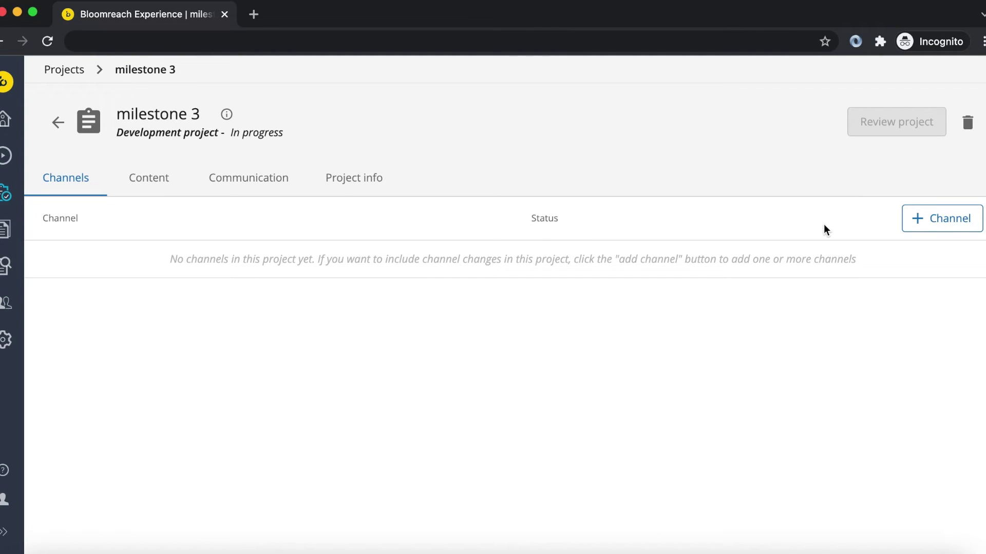
- Add the getting started channel to the milestone 3 project
drag(408, 261, 830, 257)
click(895, 280)
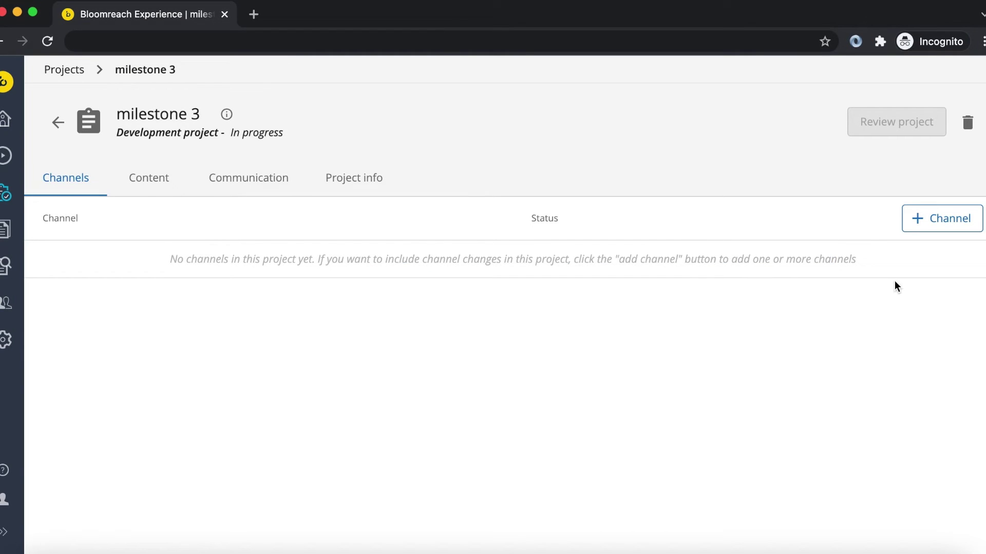
click(924, 226)
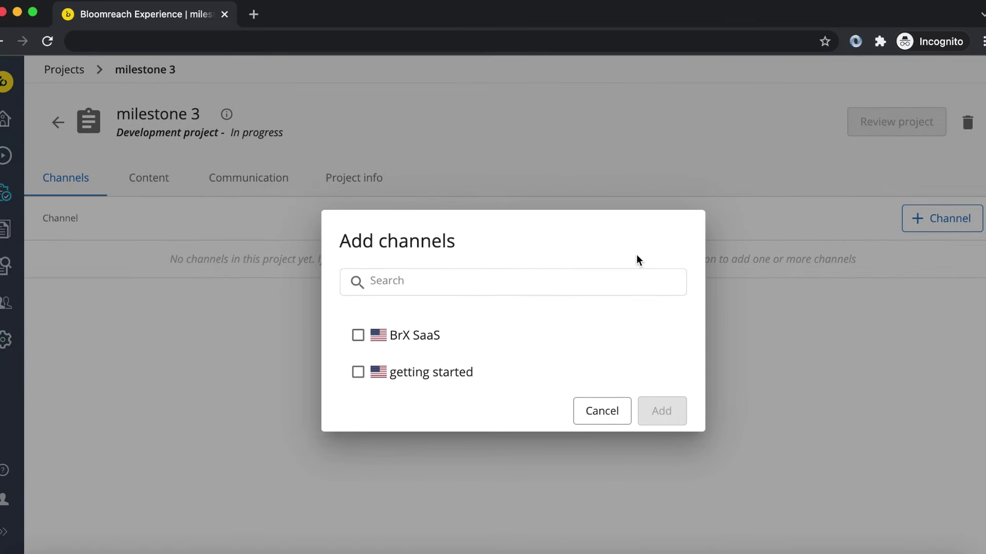
click(429, 379)
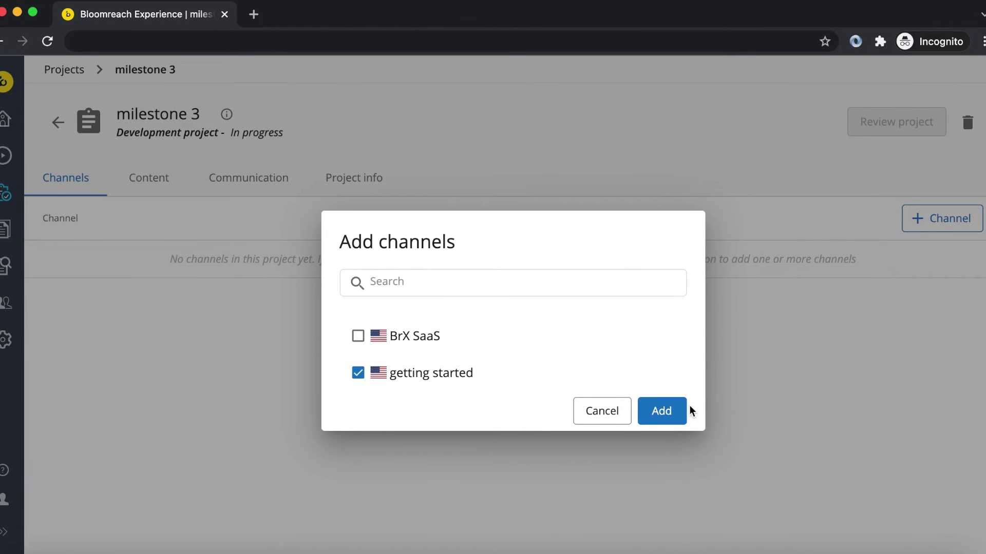
click(670, 410)
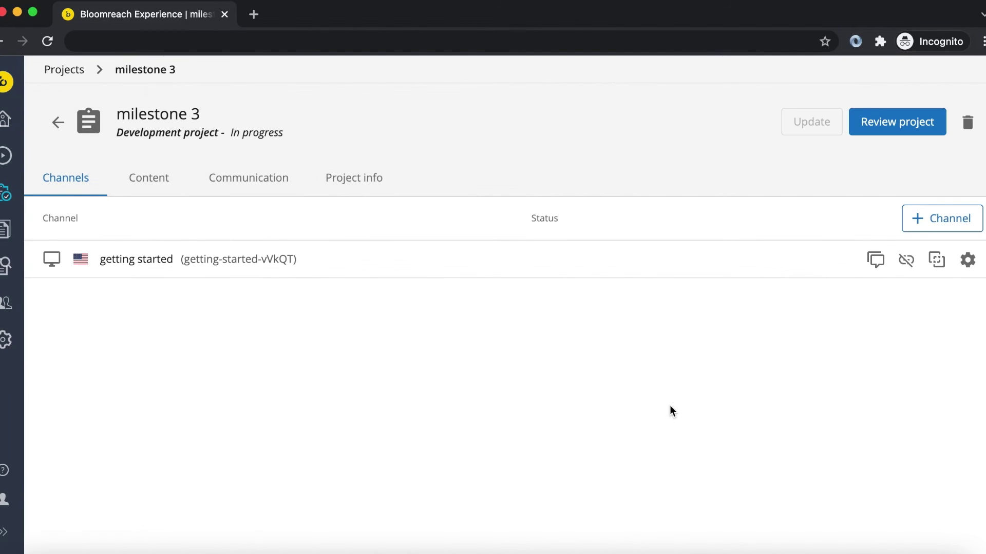
click(967, 262)
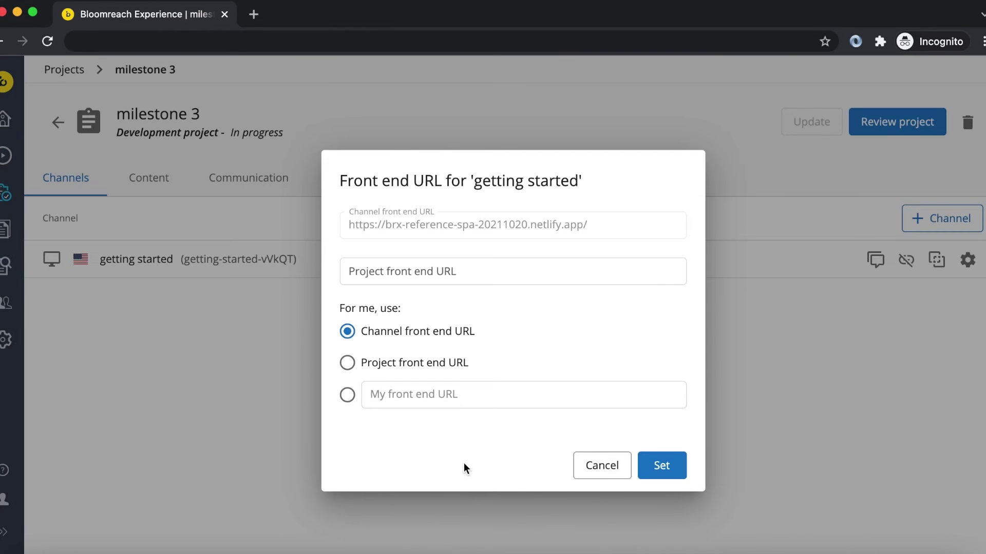
click(351, 398)
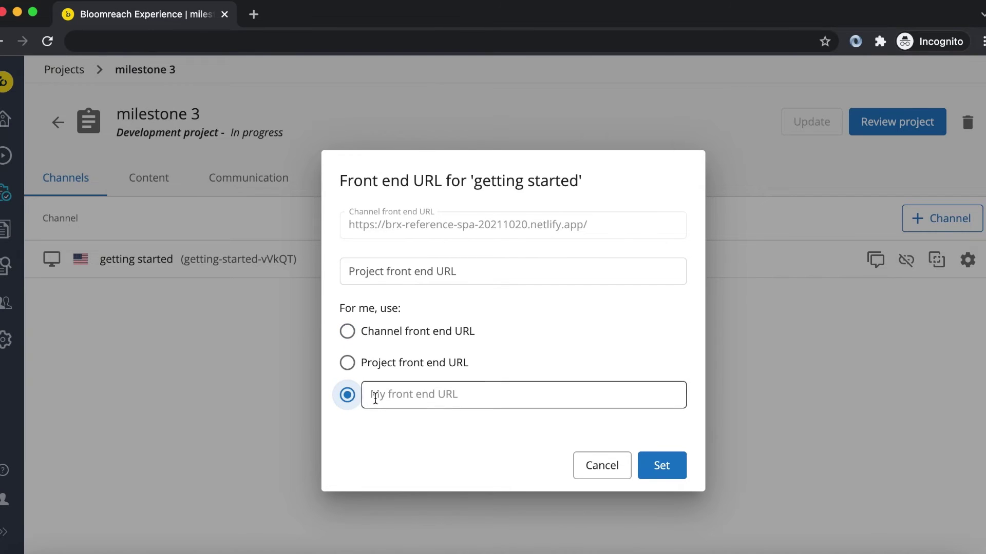
click(374, 396)
text(http://localhost:3000)
click(426, 462)
click(662, 467)
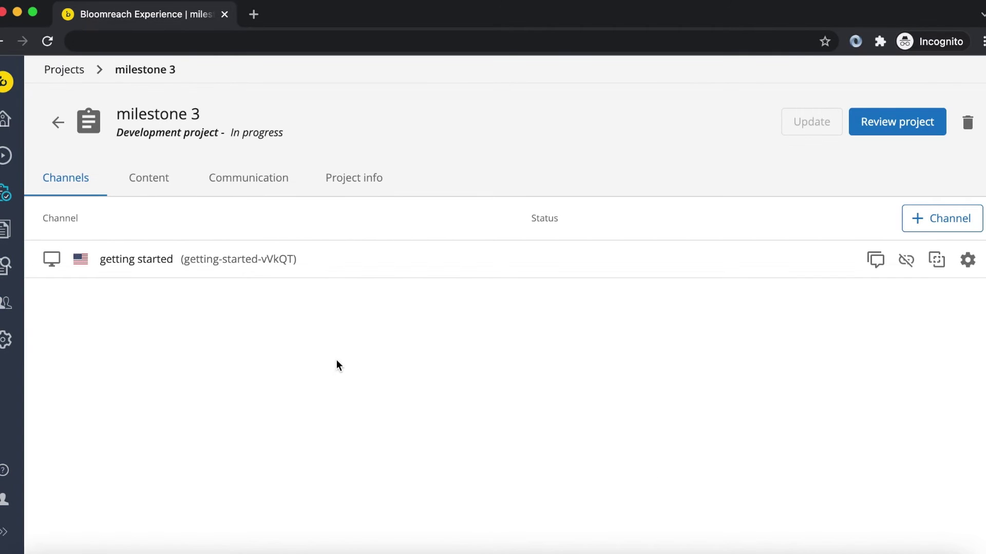
click(142, 262)
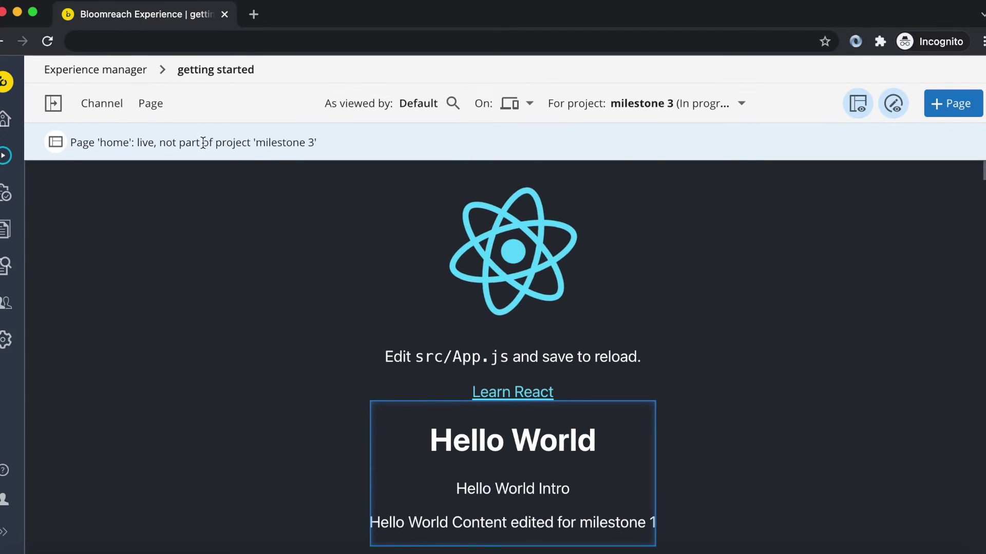
- Add the home page to milestone 3, append ' - In CMS preview!' to its Introduction, and save
click(151, 108)
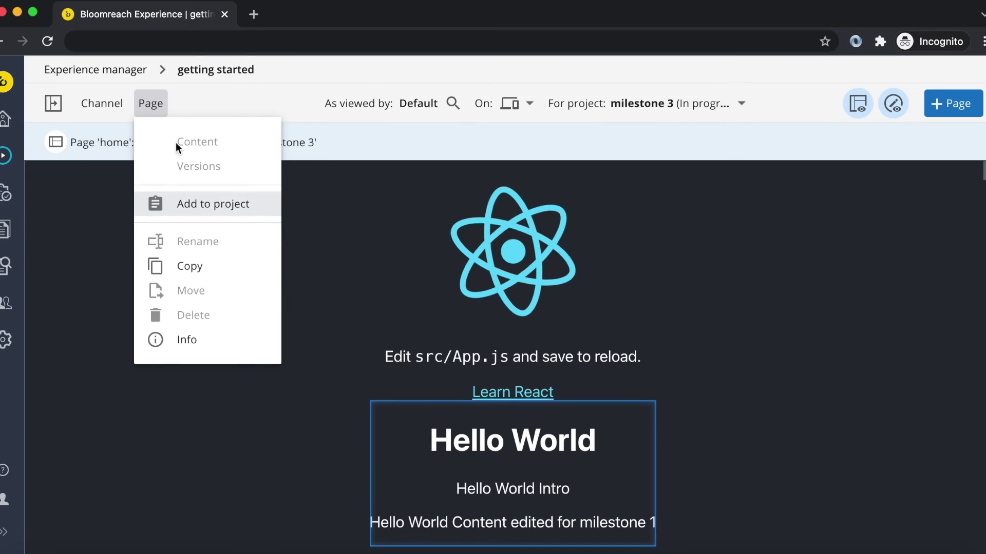
click(186, 205)
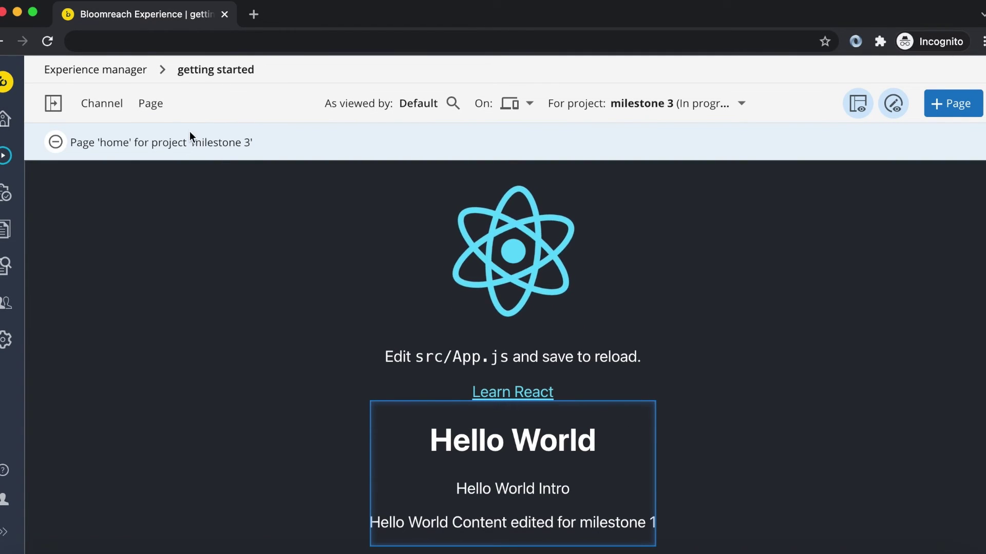
click(153, 112)
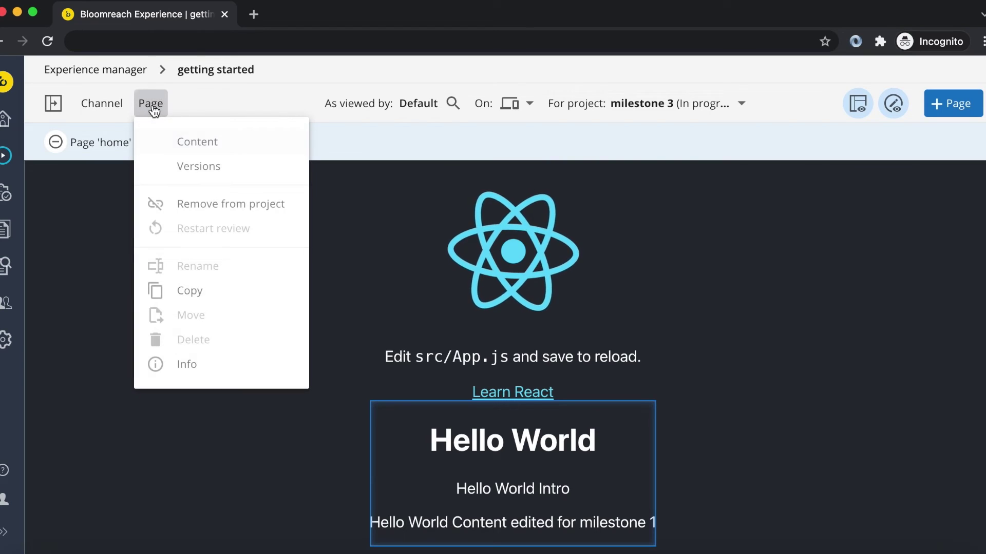
click(195, 151)
click(818, 294)
text(- In CMS preview!)
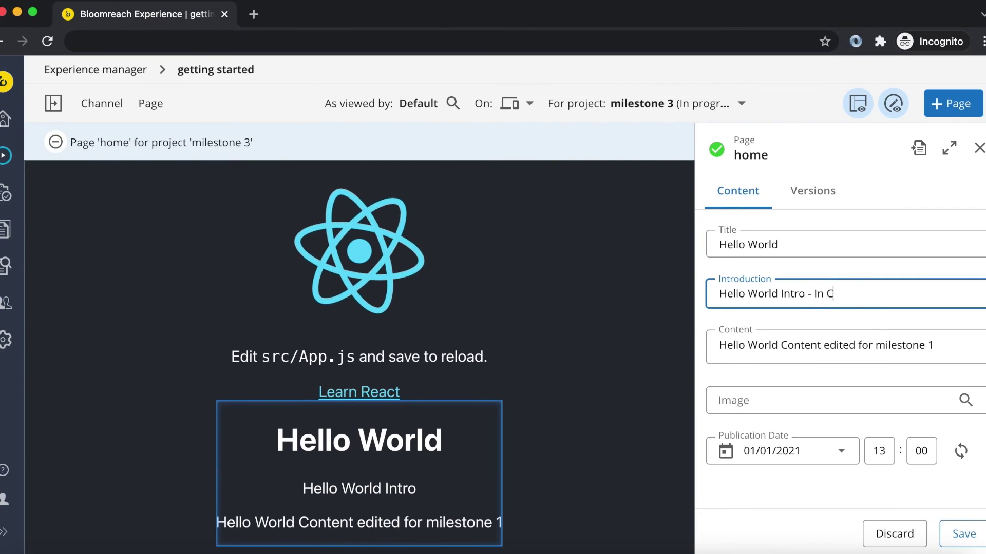
click(959, 533)
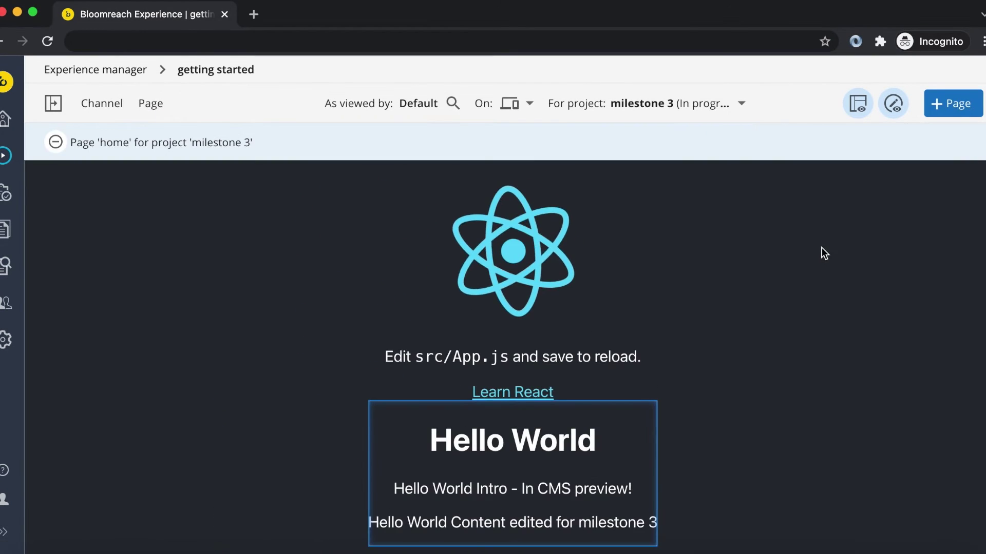
- Load the local app at localhost:3000 in a new browser tab
key(ctrl+t)
text(lo)
key(Return)
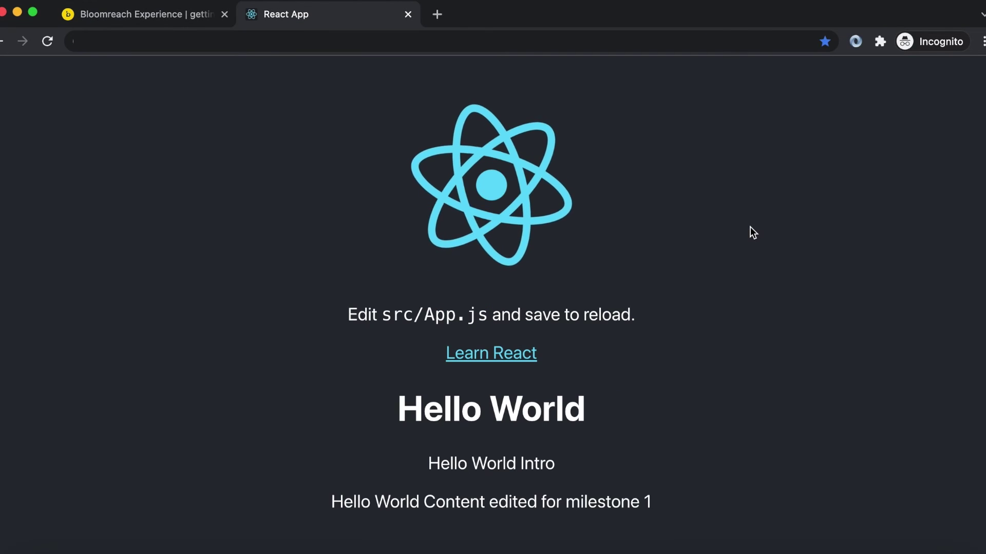
- Check the React App still shows the unchanged 'Hello World Intro' line, then return to the Bloomreach Experience tab
drag(439, 464, 597, 459)
click(603, 455)
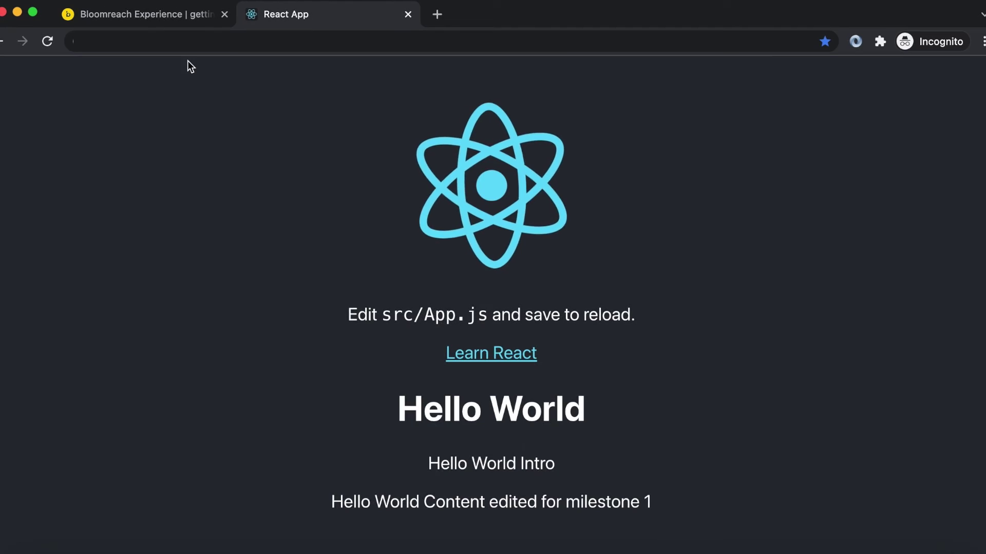
click(161, 21)
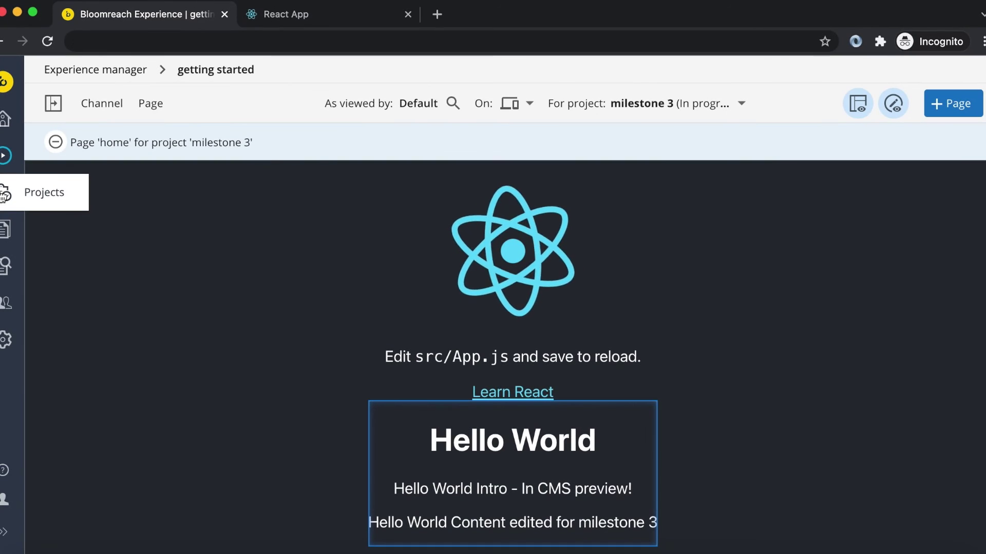
- Submit milestone 3 for review, accept the getting started channel and home page, then begin the merge
click(3, 195)
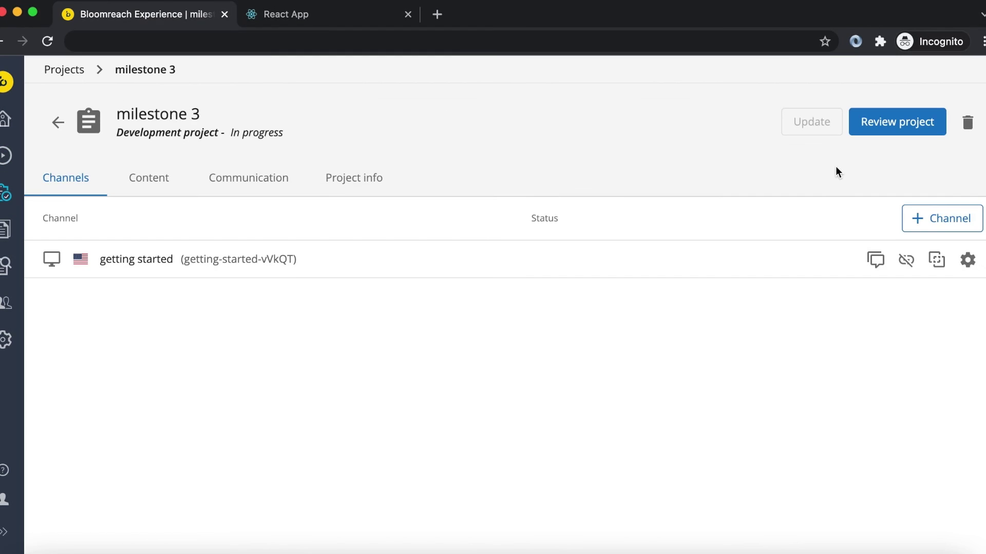
click(883, 124)
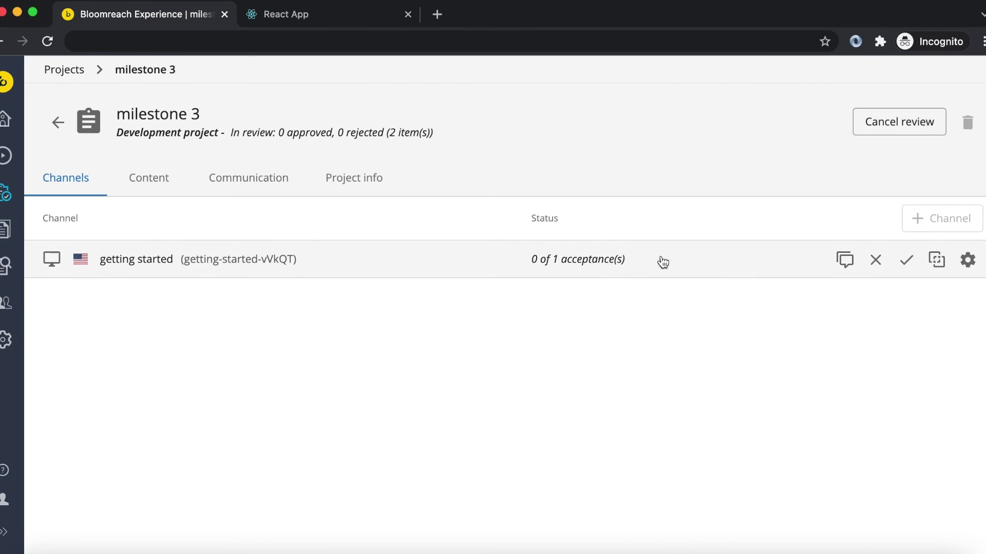
click(905, 264)
click(147, 186)
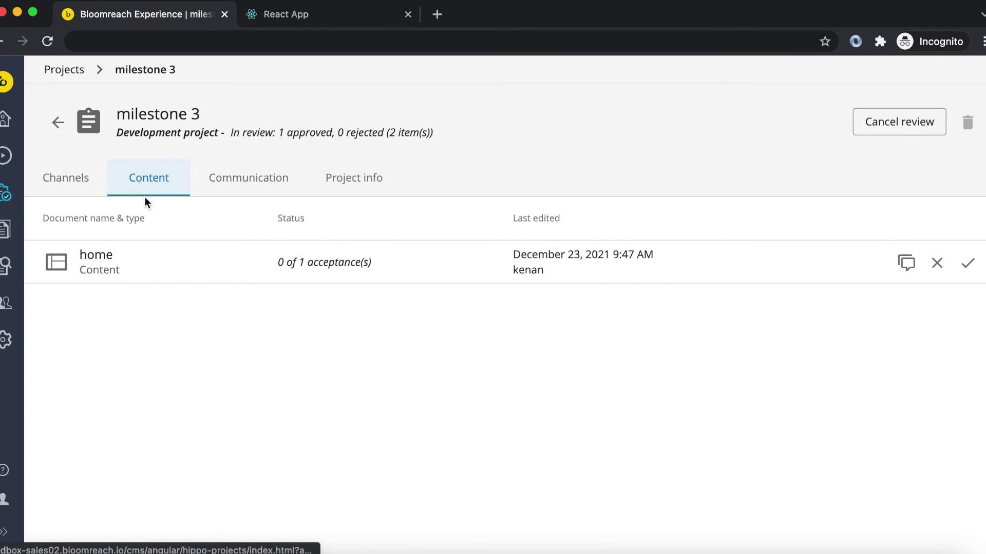
click(968, 262)
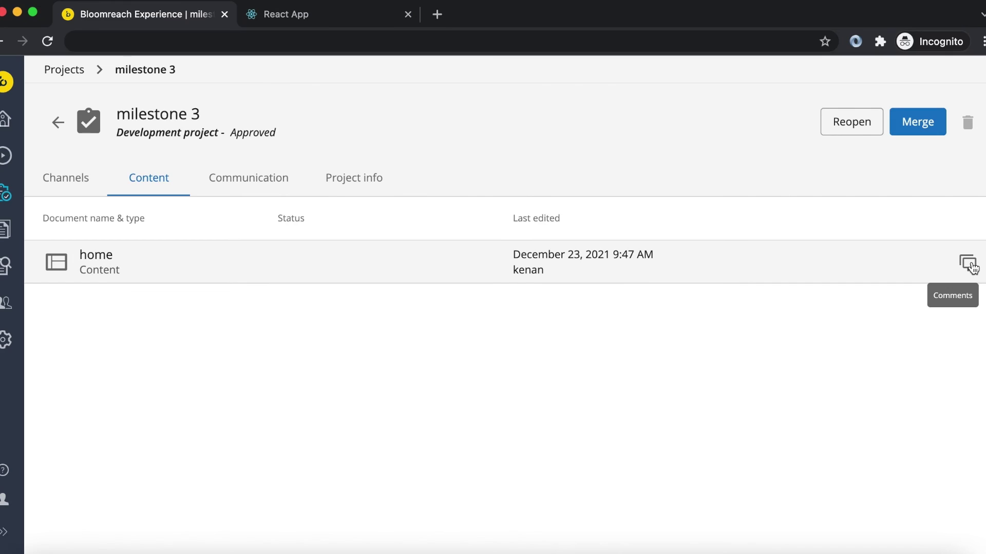
click(918, 128)
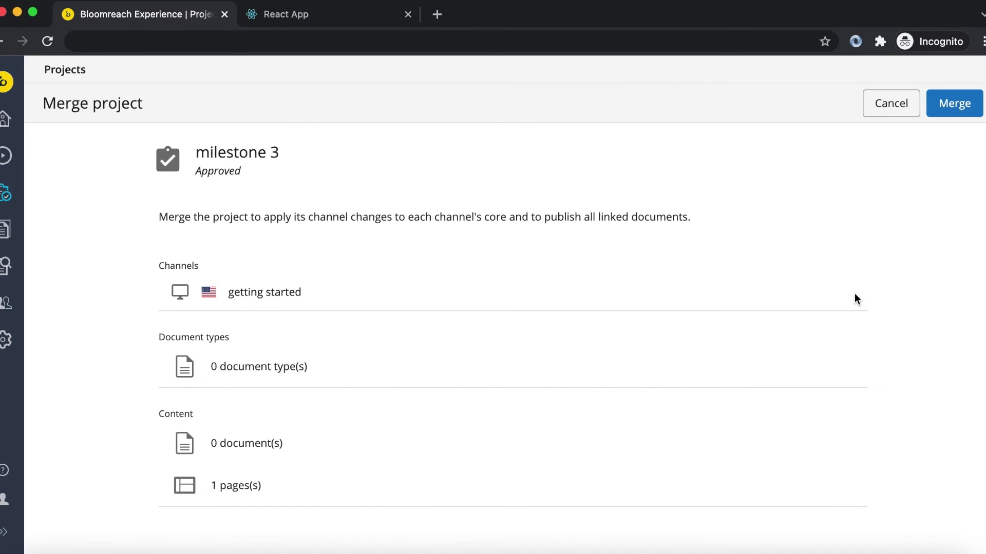
- Merge milestone 3 and confirm, check its Completed status, then switch to the React App tab
click(953, 102)
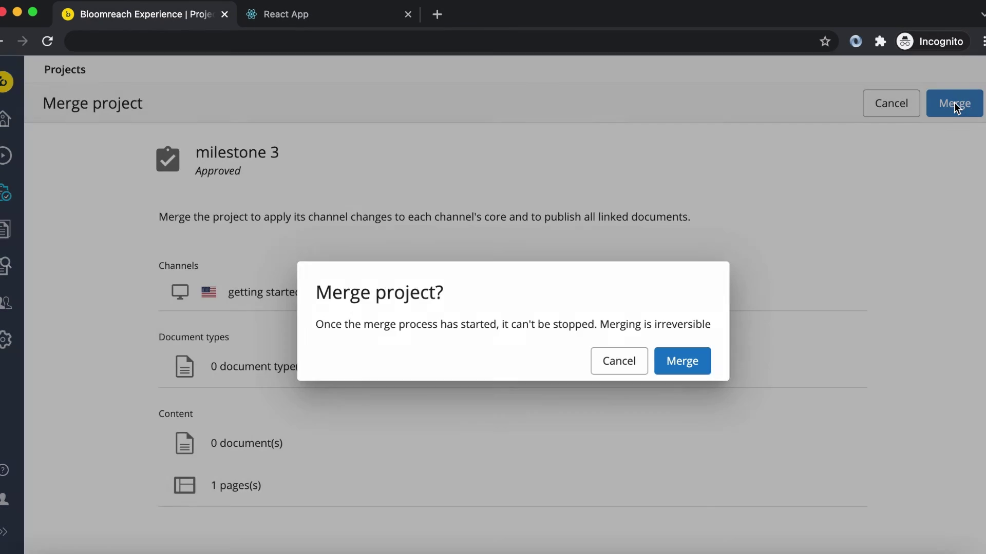
click(692, 364)
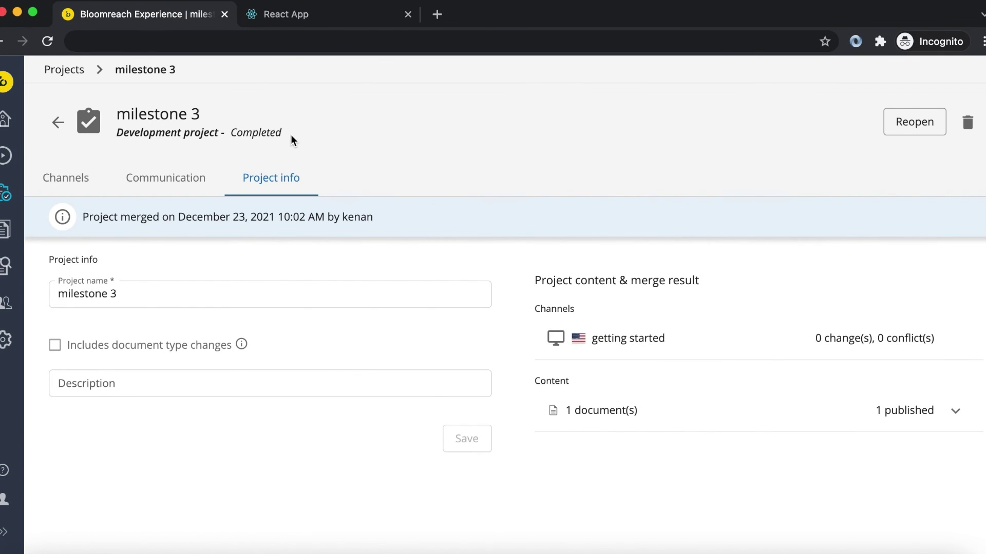
drag(290, 137, 109, 139)
click(505, 297)
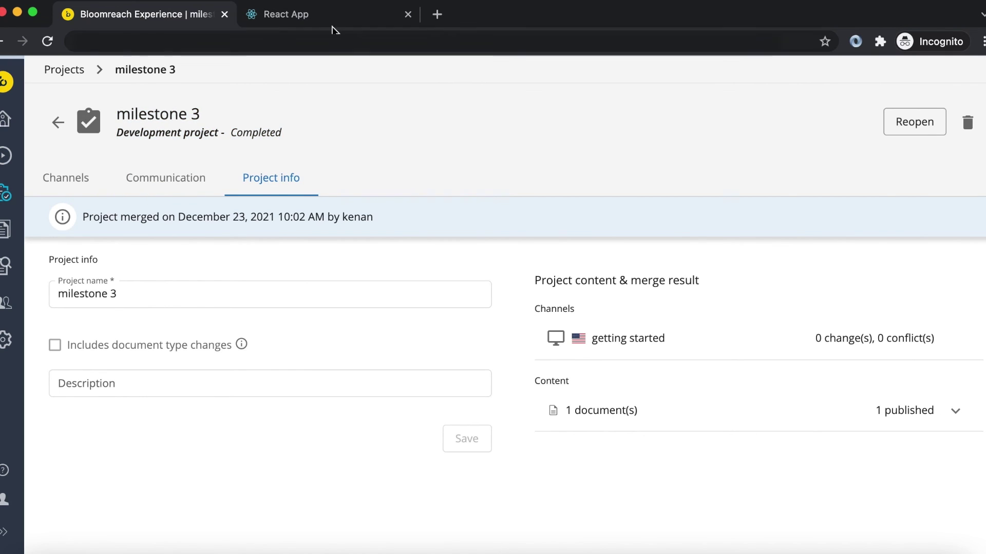